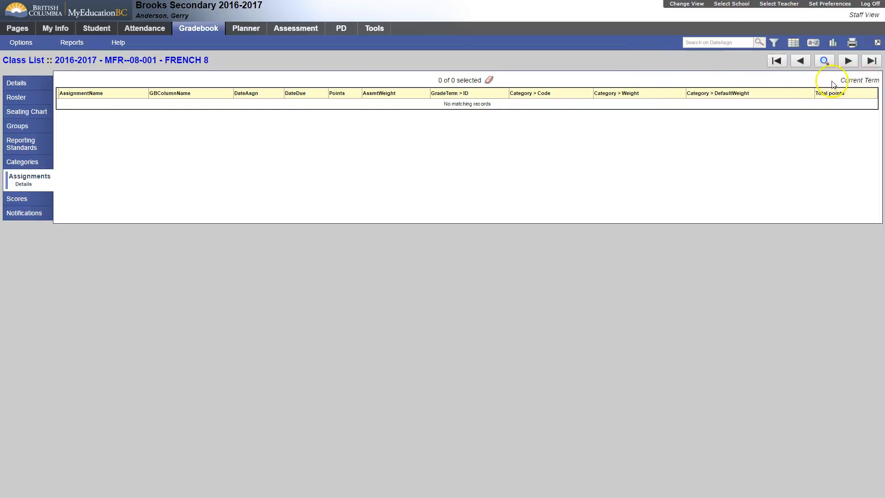
Try the Term filter on the assignment list with grade term Q3 and close the search criteria.
click(774, 43)
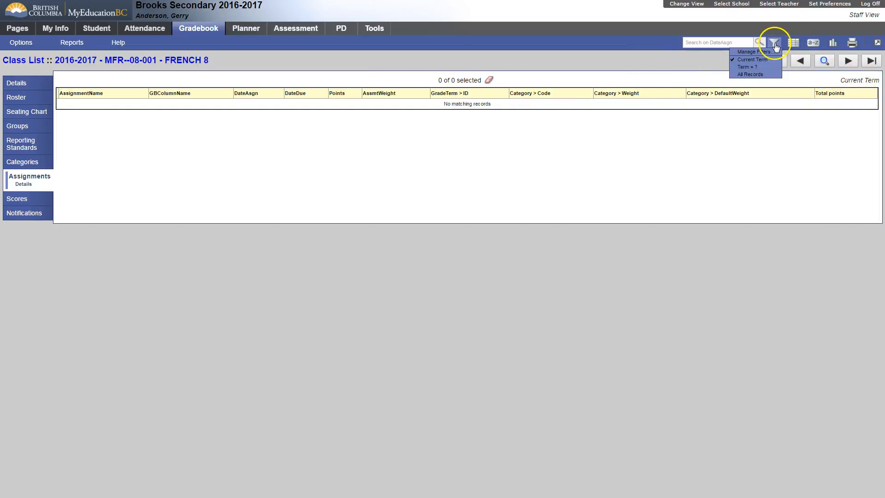
click(749, 67)
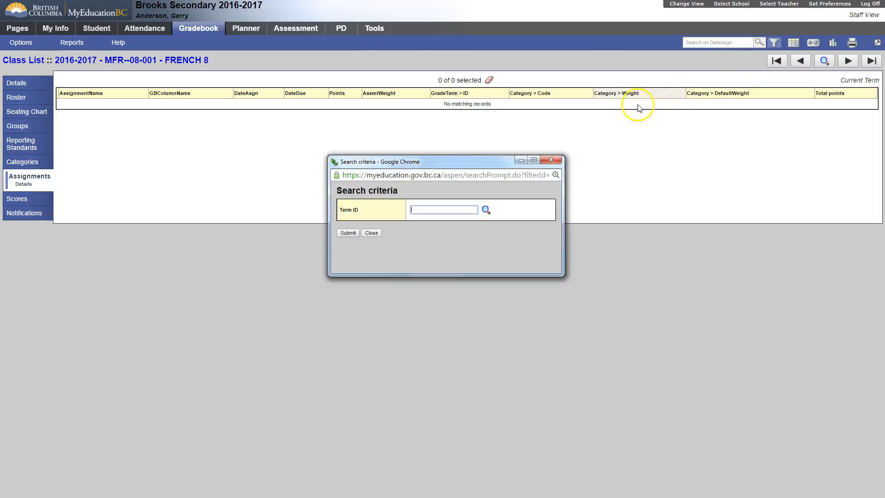
click(487, 210)
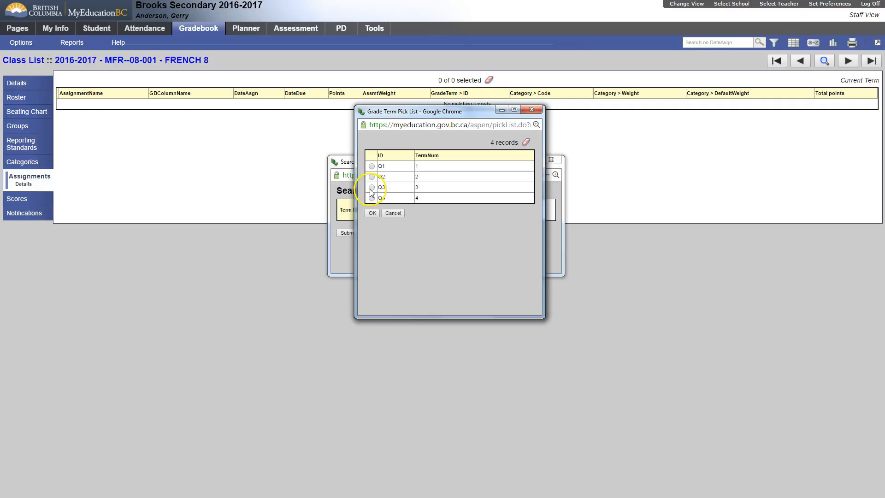
click(371, 187)
click(372, 213)
click(357, 233)
click(380, 235)
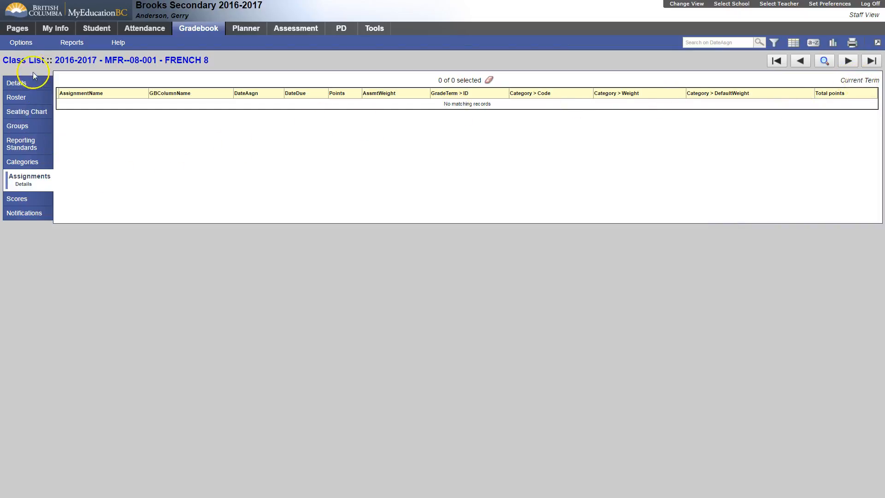
Start a new assignment for the French 8 class and set its category to Oral.
click(18, 43)
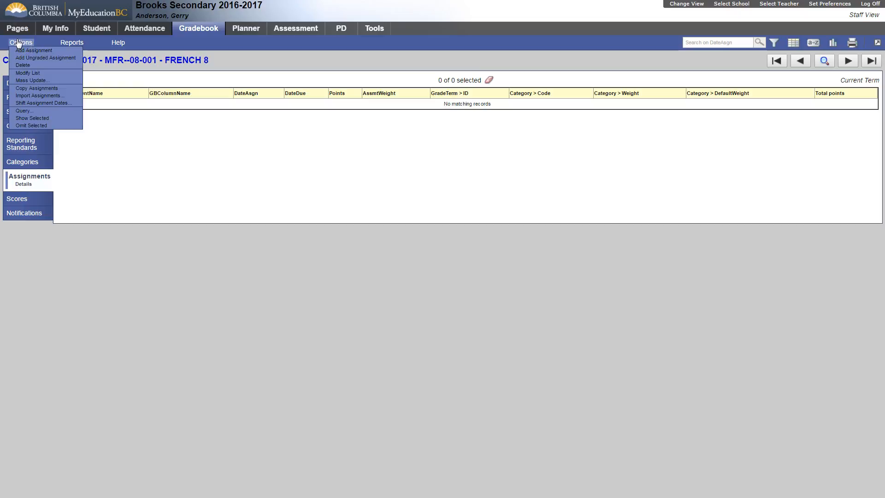
click(26, 50)
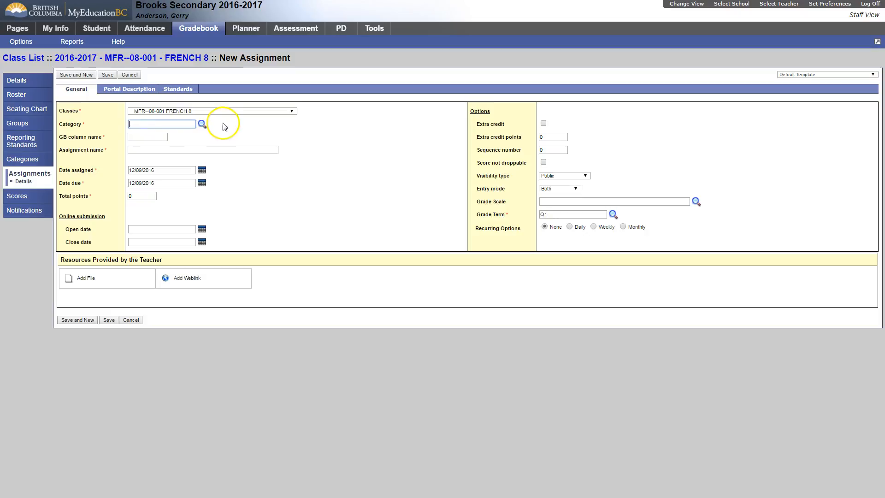
click(202, 124)
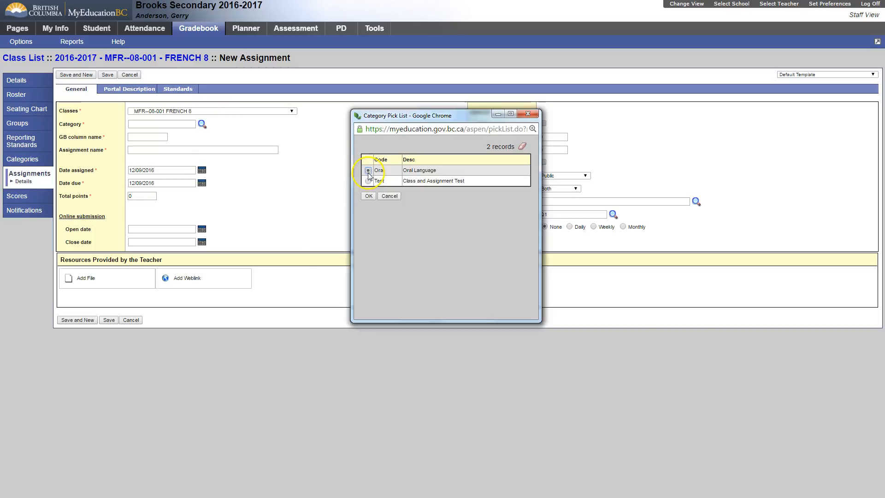
click(379, 194)
click(166, 124)
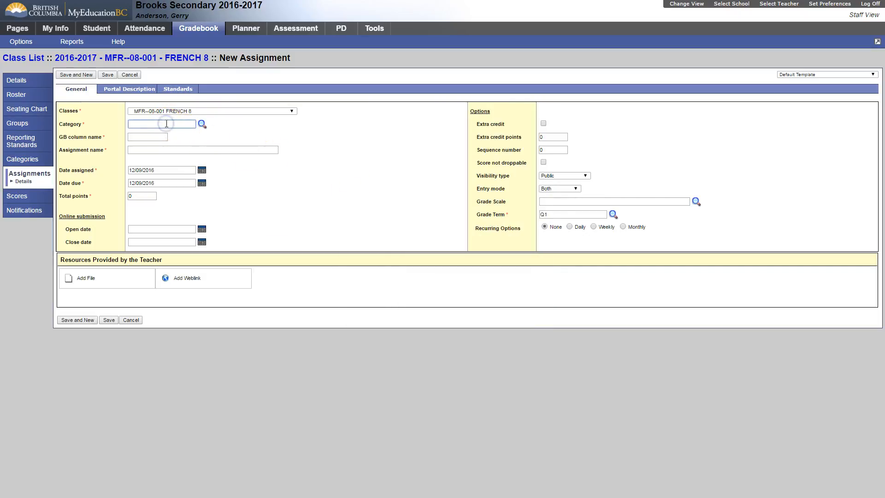
text(oral)
key(Tab)
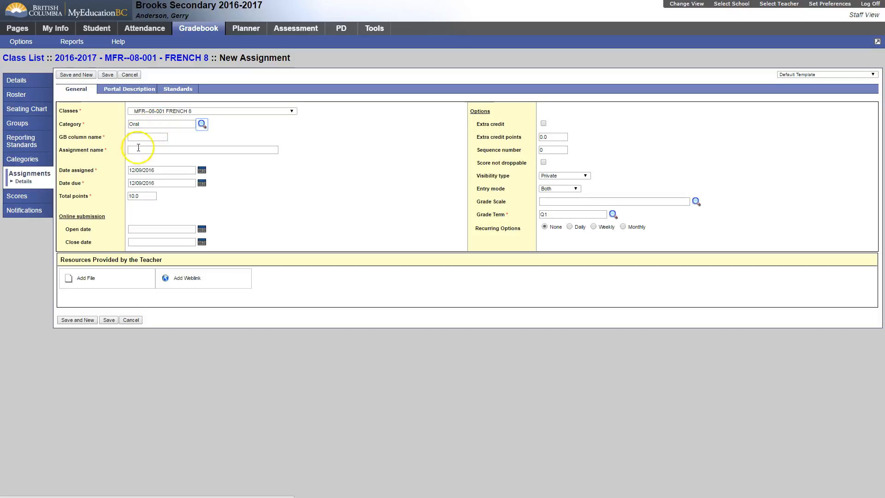
Review the new assignment's default total points, grade term, entry mode, visibility type and assigned date.
click(142, 197)
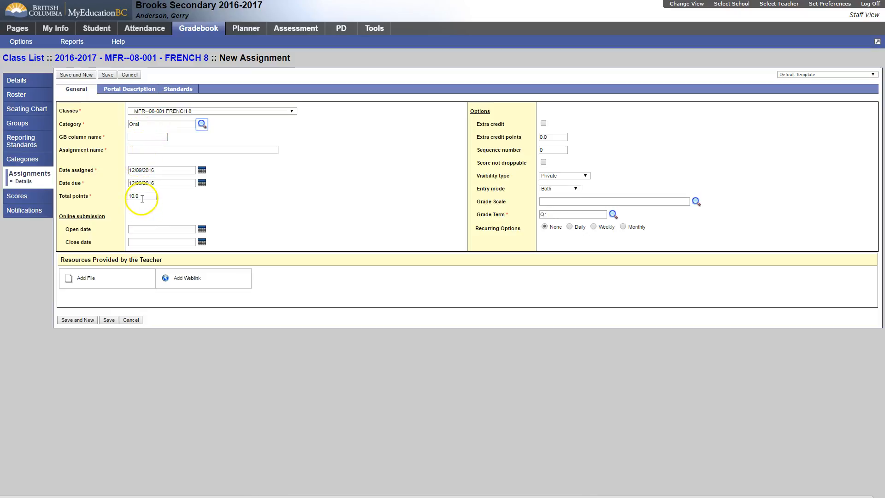
click(553, 215)
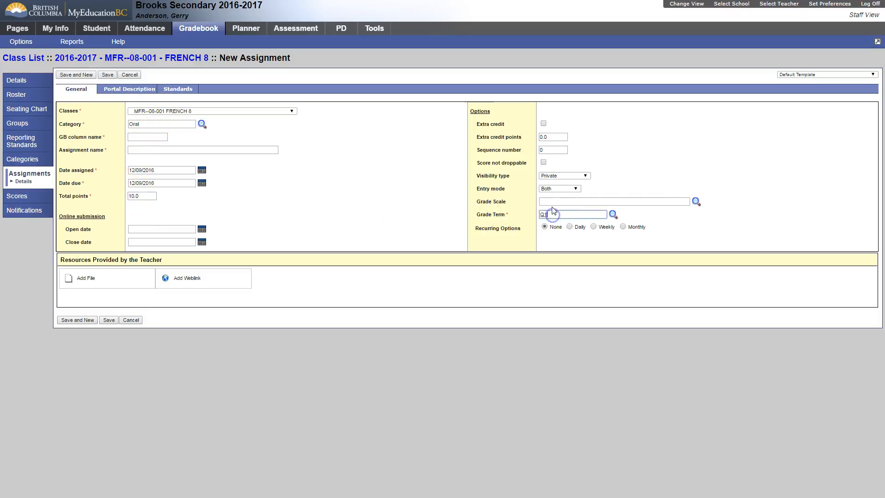
click(549, 190)
click(609, 159)
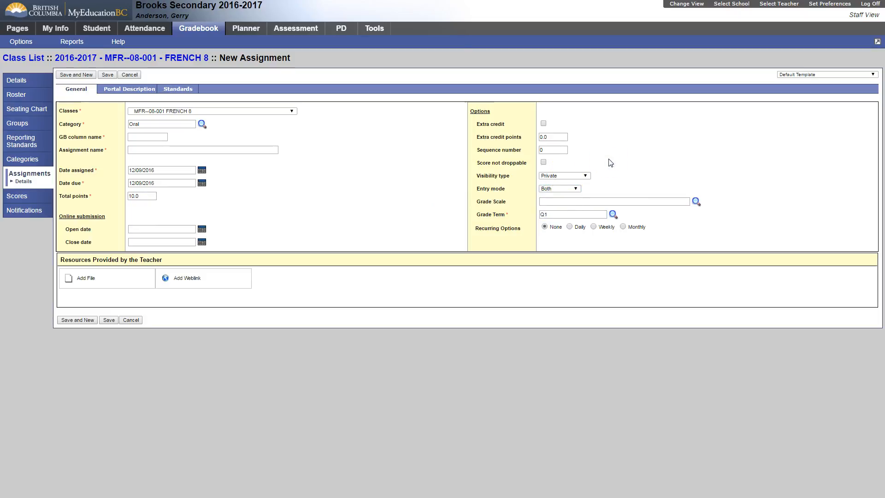
click(609, 161)
click(561, 177)
click(149, 196)
click(158, 168)
Enter WA 1 as the GB column name and Working Assignment #1 as the assignment name.
click(133, 137)
click(138, 149)
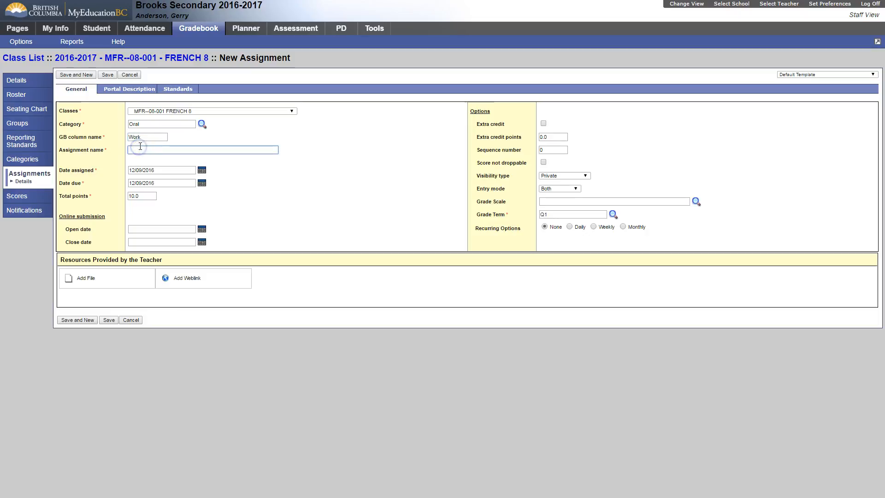
click(142, 138)
click(138, 148)
text(Working Assignment #1)
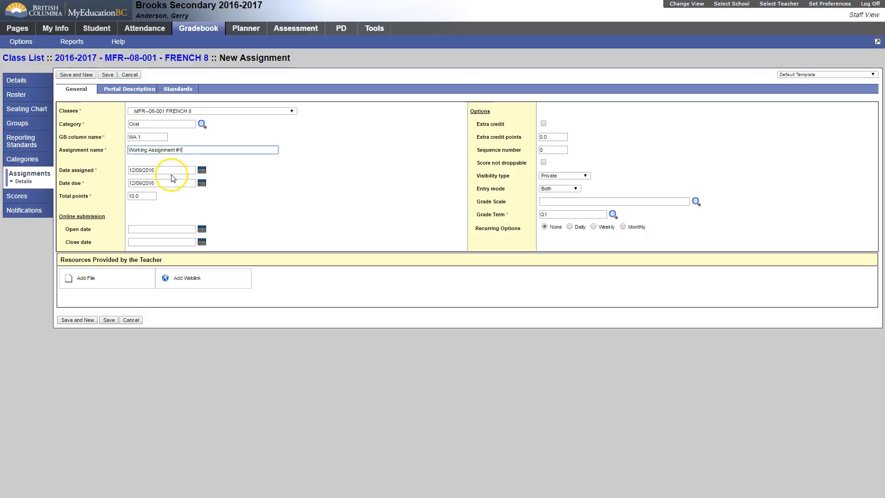
Set the assignment's due date to 16/09/2016 from the calendar and re-enter it as Sep 16.
click(155, 171)
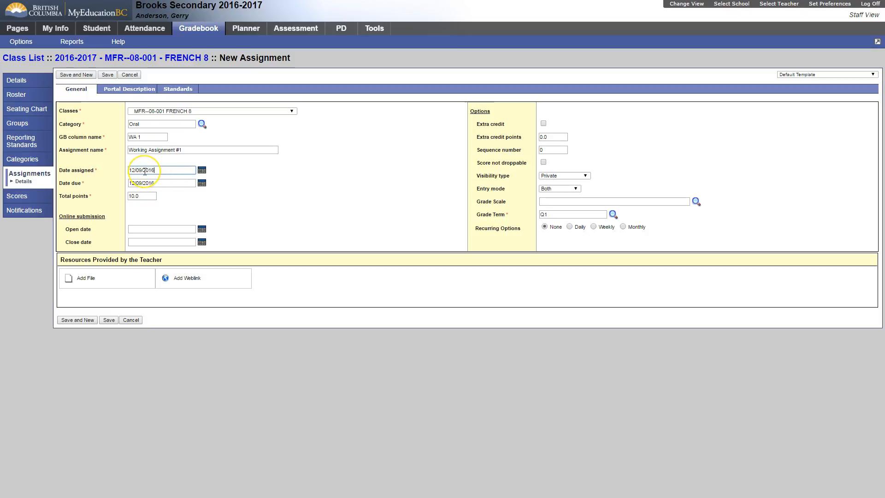
click(138, 183)
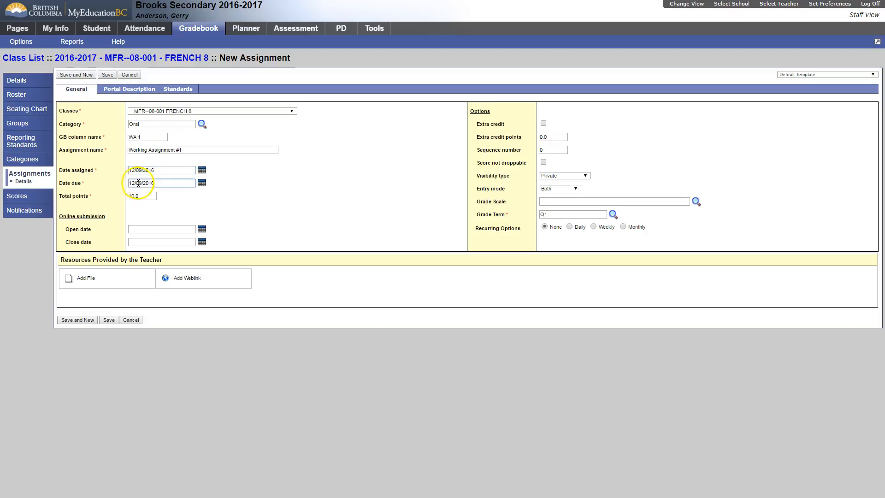
click(202, 183)
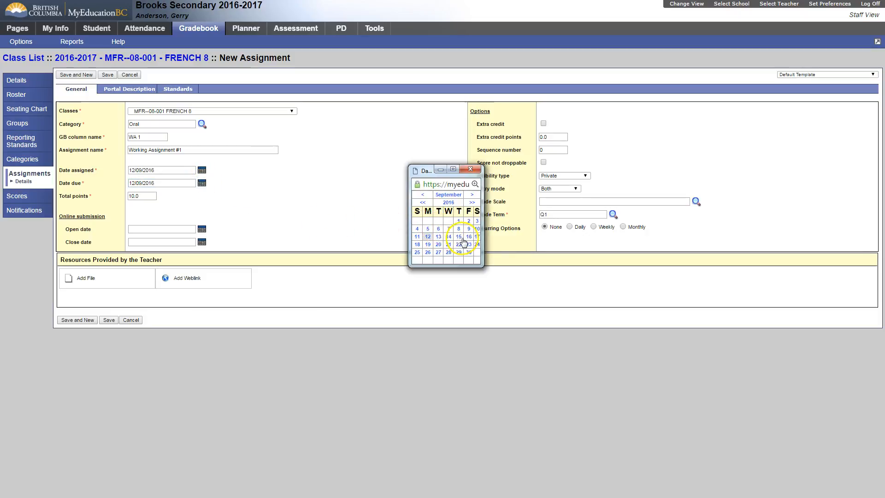
click(469, 237)
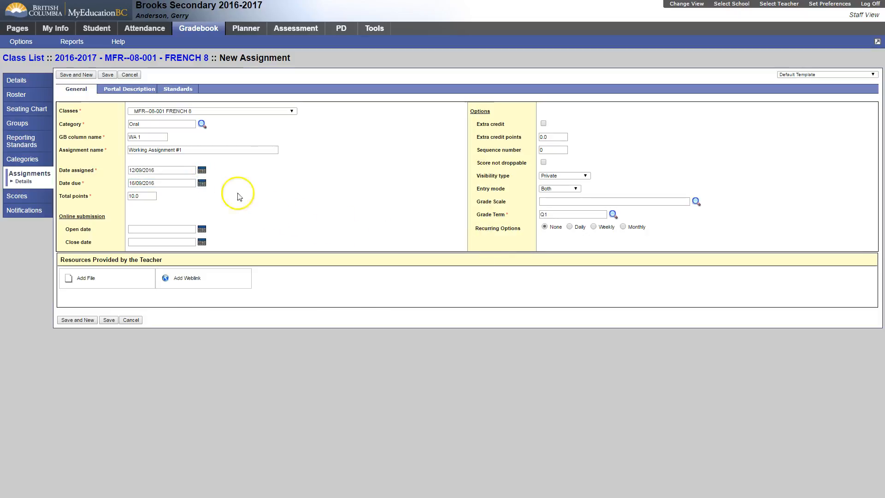
click(175, 181)
key(ctrl+a)
text(Sep 16)
key(Tab)
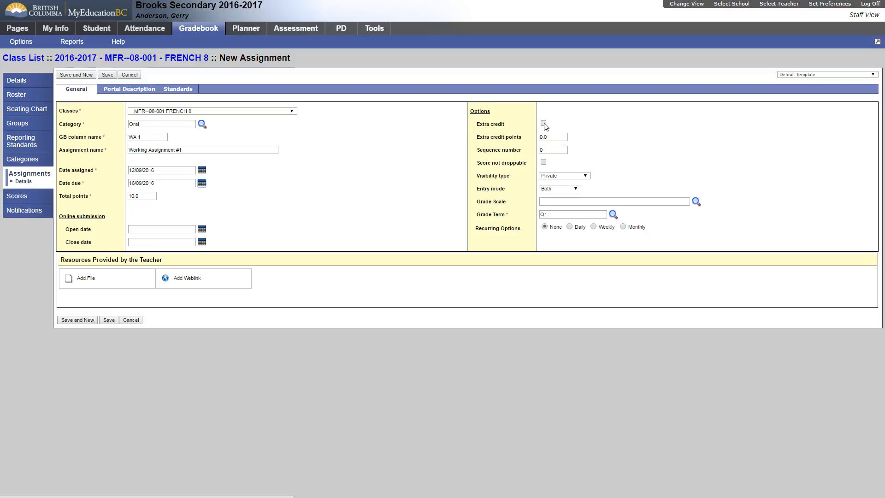
Turn the assignment's Extra credit option on and off again.
click(544, 123)
click(545, 124)
click(555, 135)
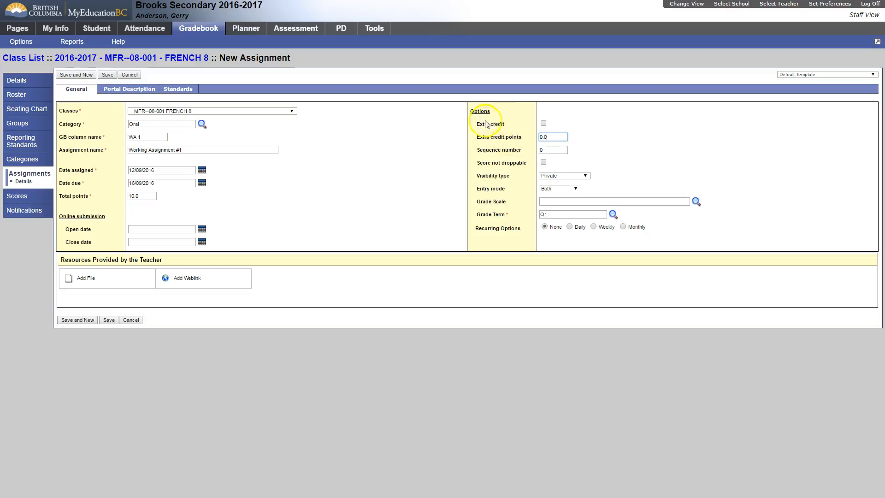
drag(478, 125, 563, 118)
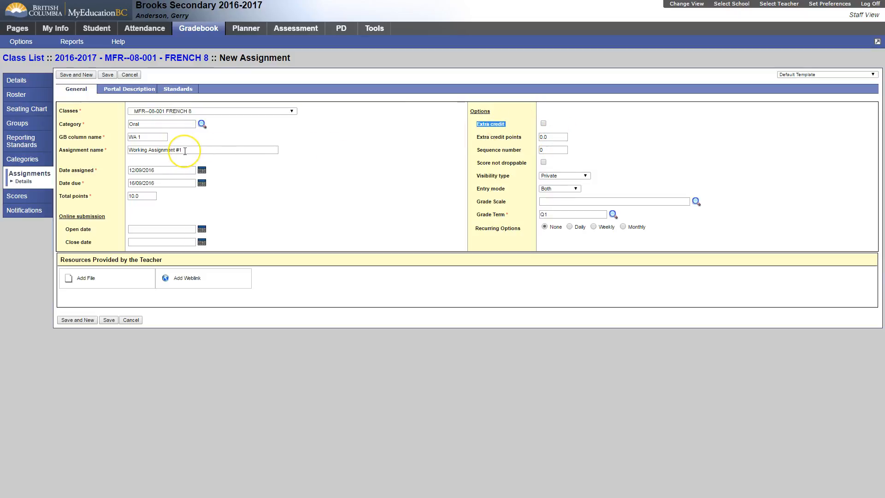
Set the assignment's extra credit points to 2.
click(556, 137)
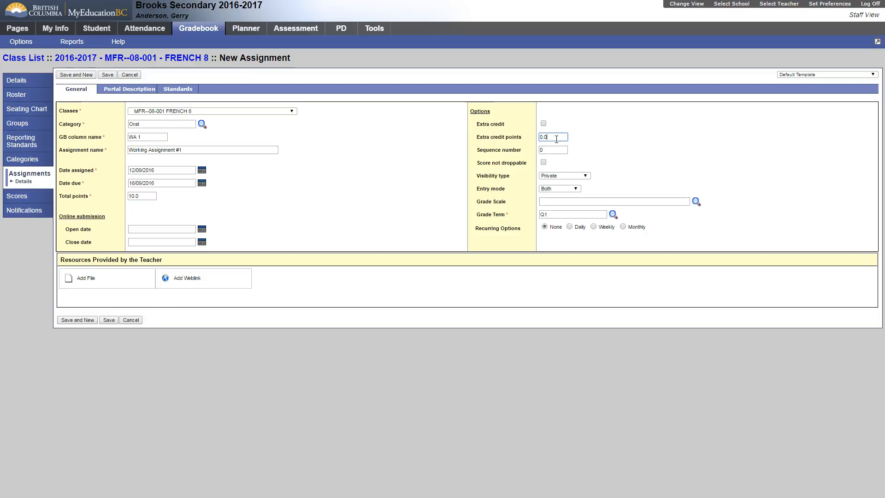
key(BackSpace)
key(BackSpace)
key(BackSpace)
Try the Public - no grades visibility type, and set the assignment's visibility to Public.
click(583, 168)
click(585, 176)
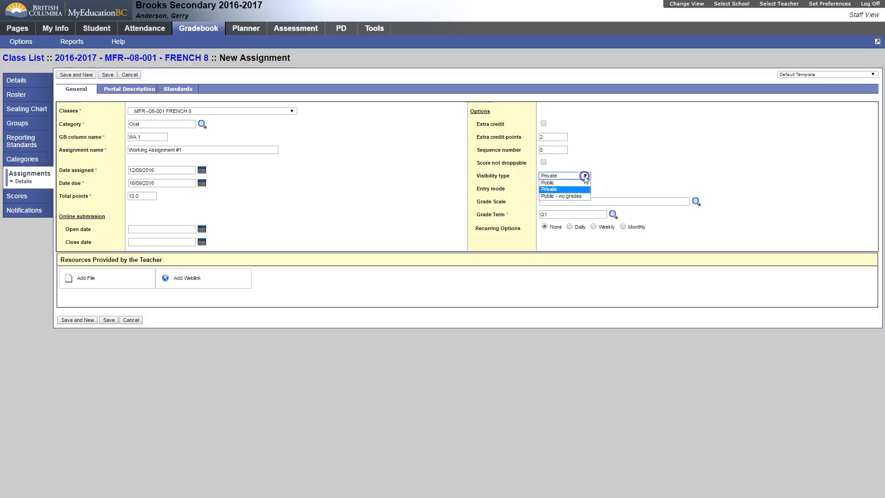
click(567, 196)
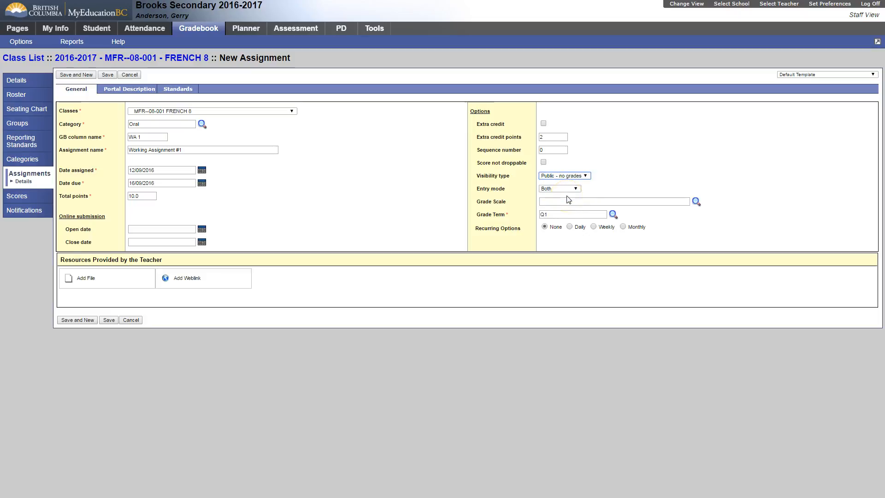
click(565, 175)
click(563, 183)
click(564, 202)
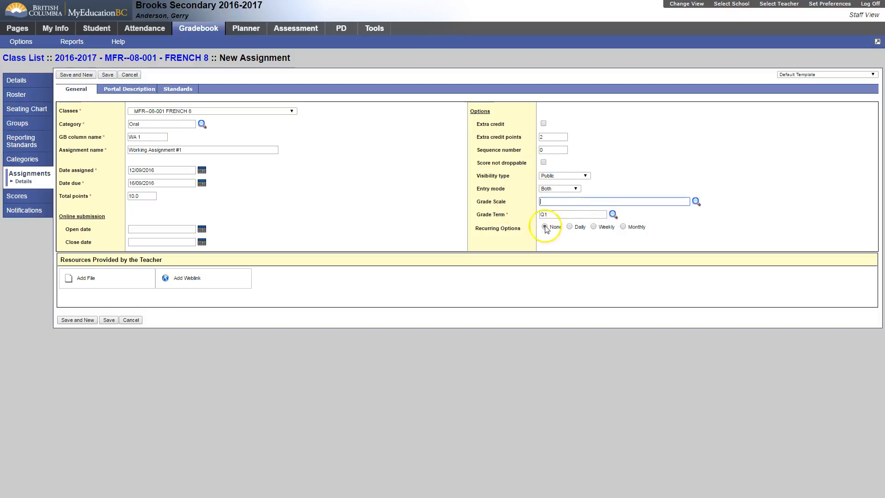
Examine the daily recurring options for the assignment and cancel without applying them.
click(571, 227)
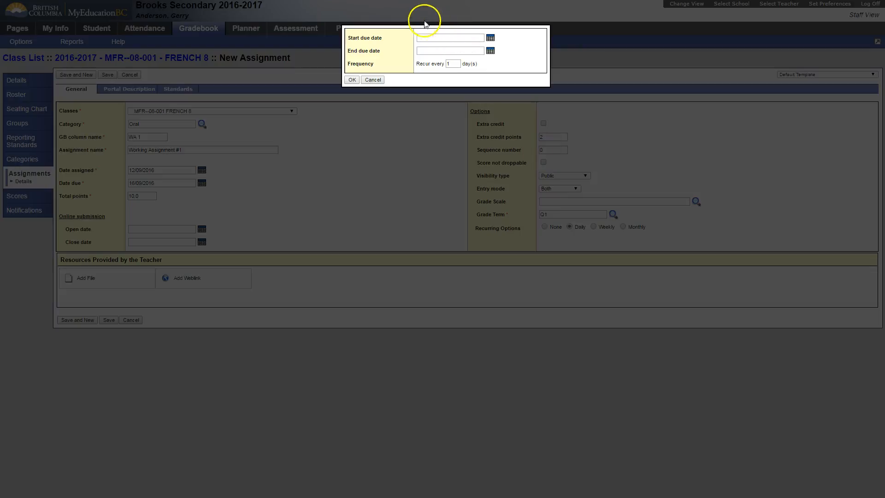
click(373, 79)
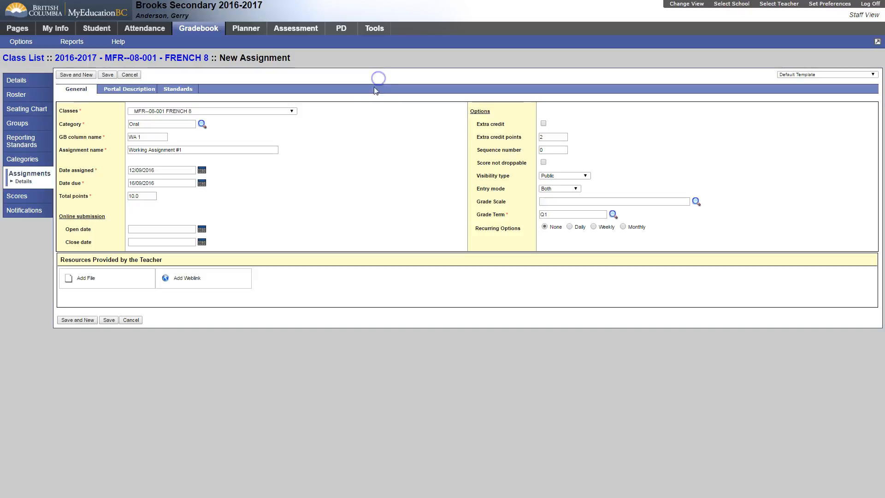
click(569, 226)
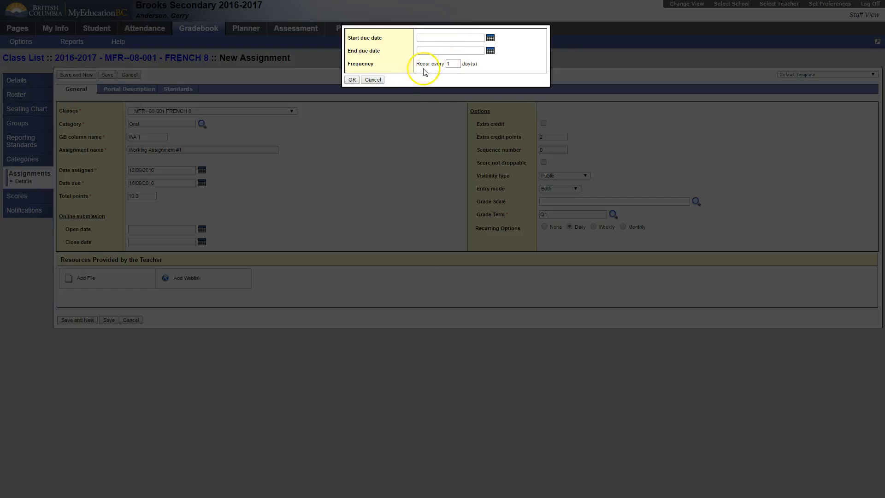
click(373, 80)
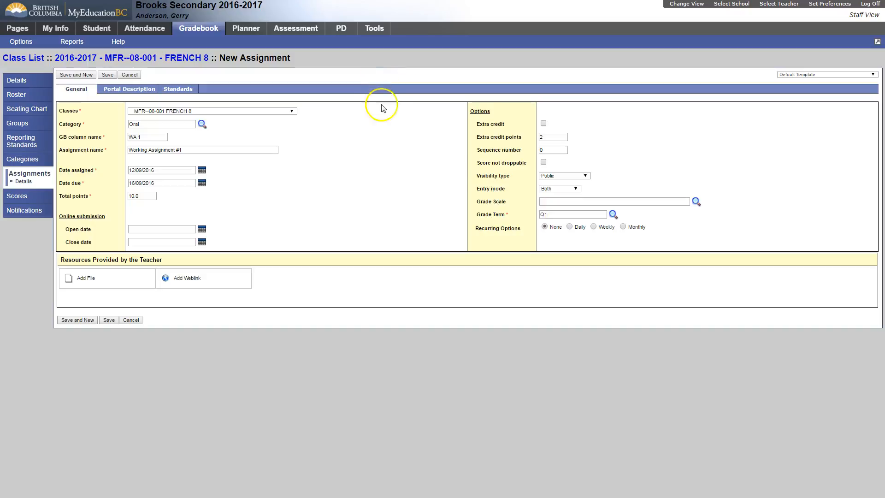
Try Monday and Tuesday in the weekly recurring options, clear both days and cancel the recurrence.
click(595, 227)
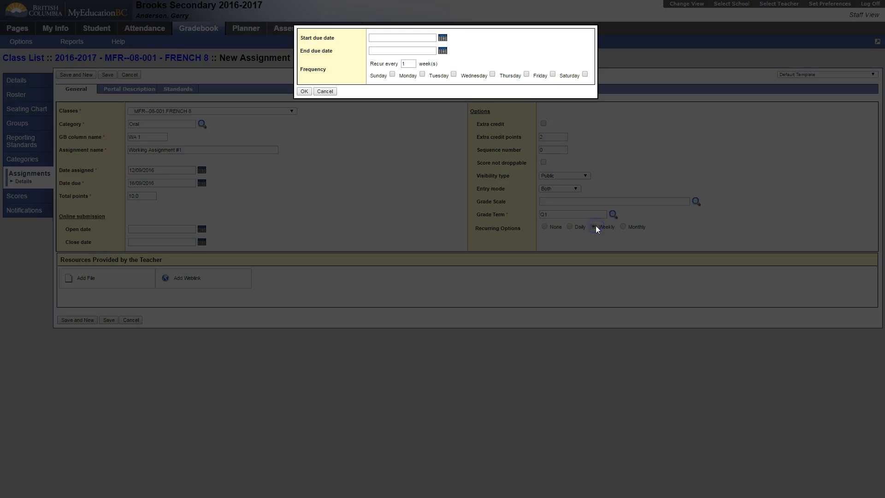
click(421, 75)
click(454, 74)
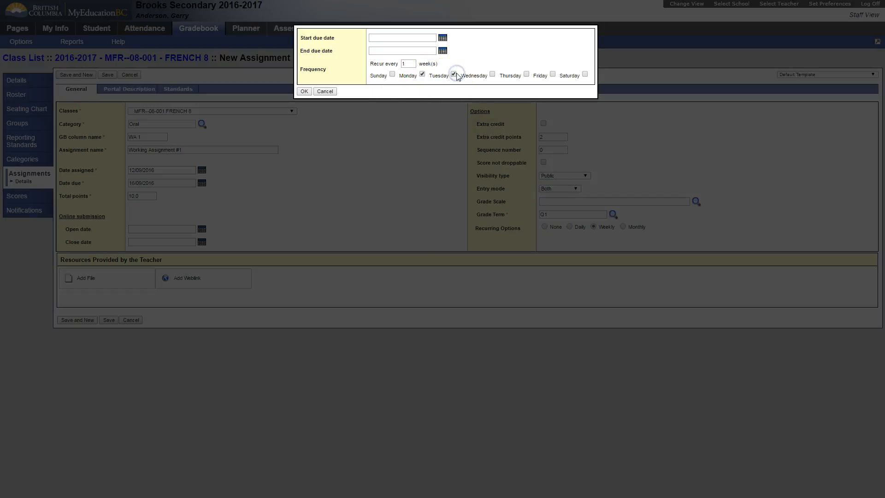
click(421, 74)
click(453, 74)
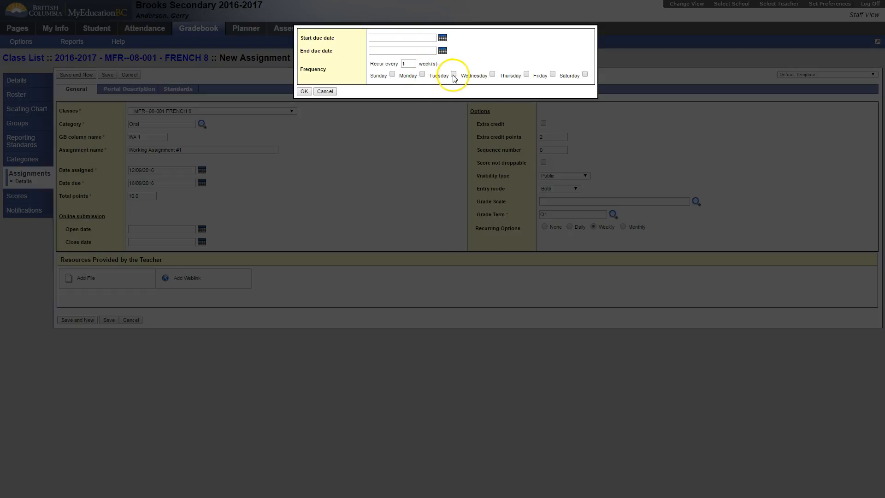
click(325, 91)
Examine the monthly recurring options for the assignment and cancel without applying them.
click(624, 227)
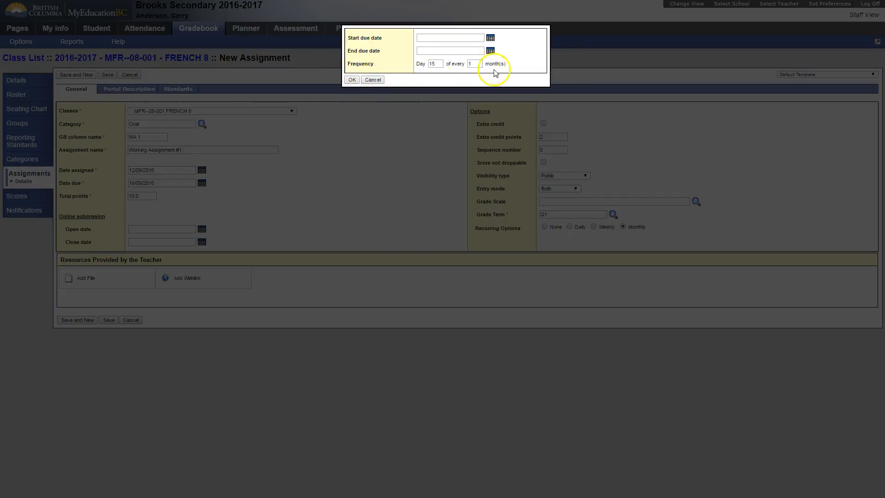
click(367, 79)
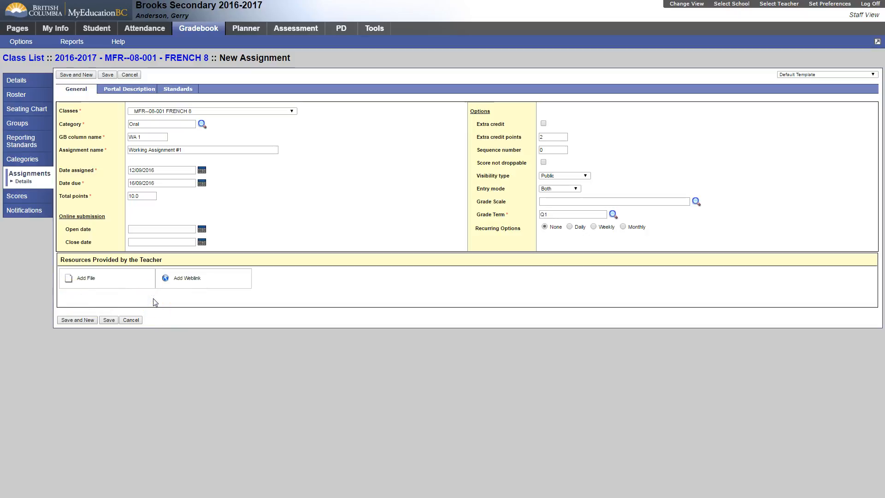
click(291, 215)
Look over the assignment's portal description editor and section reporting standards, and return to its general details.
click(134, 90)
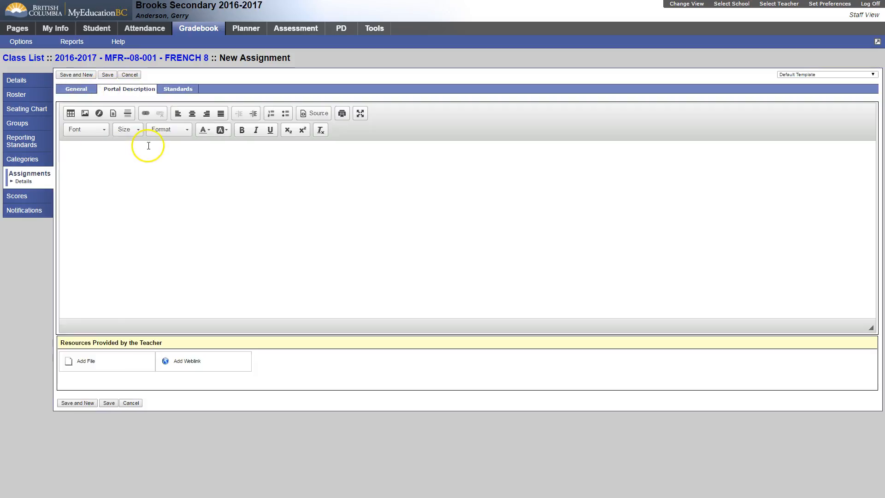
click(161, 262)
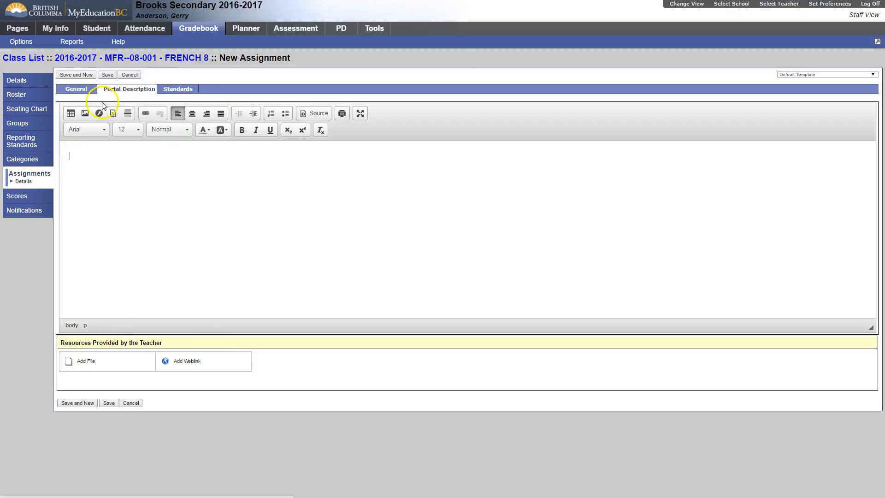
click(171, 90)
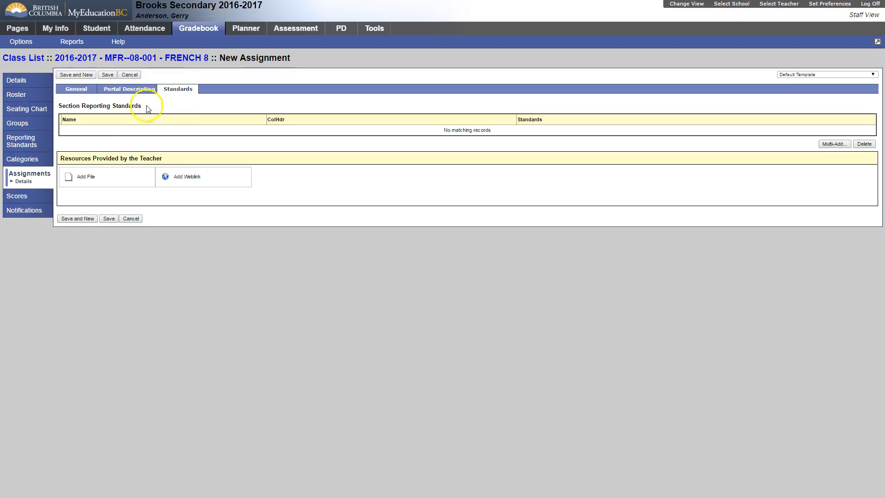
click(84, 91)
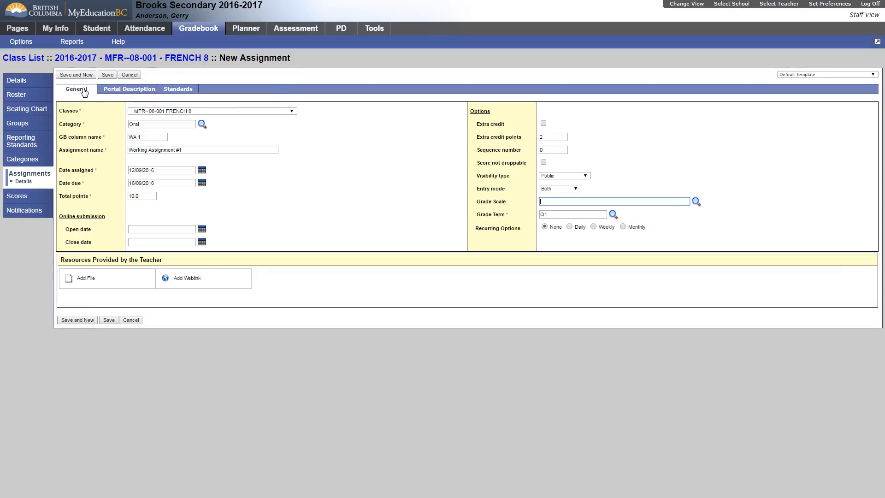
Save Working Assignment #1, start another blank assignment for the same class and dismiss the save confirmation.
click(73, 77)
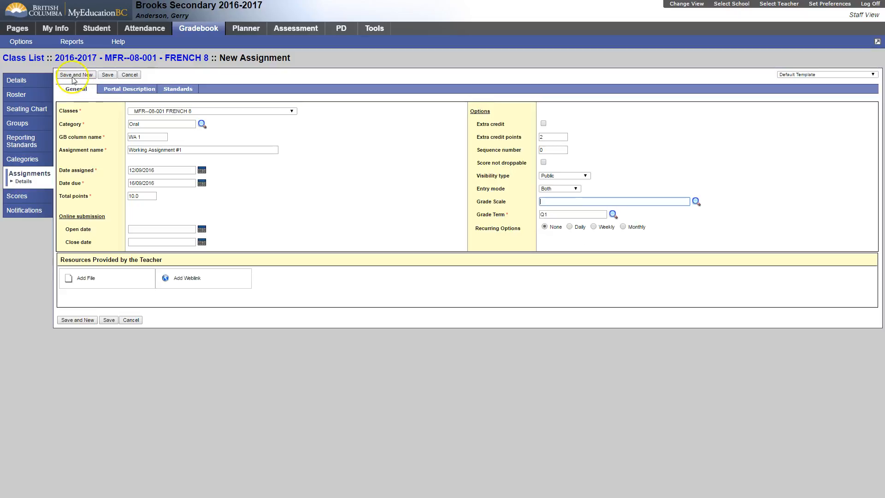
click(108, 76)
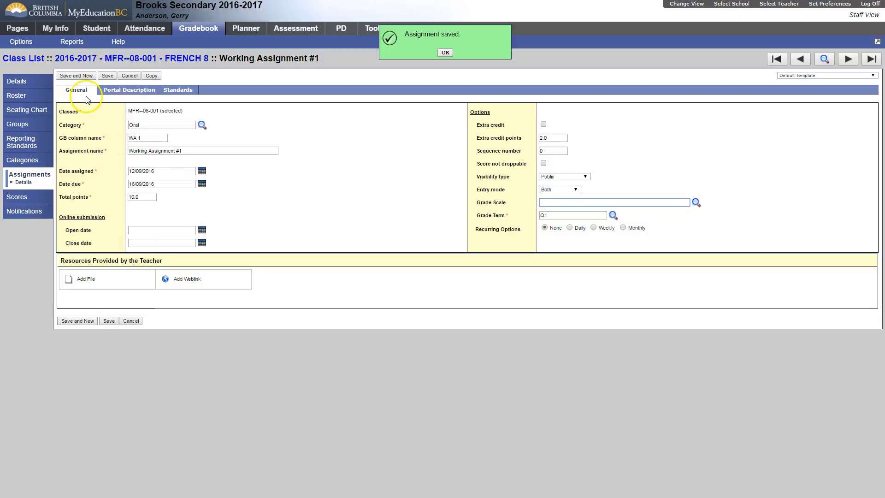
click(81, 77)
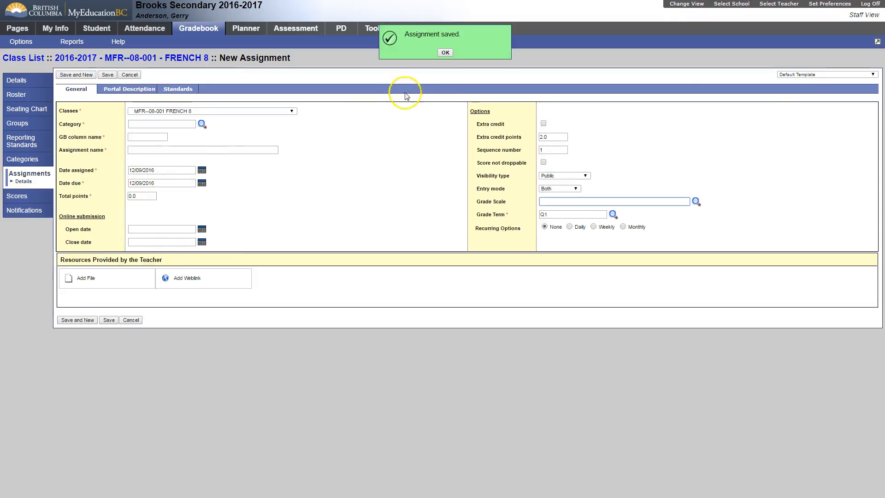
click(439, 52)
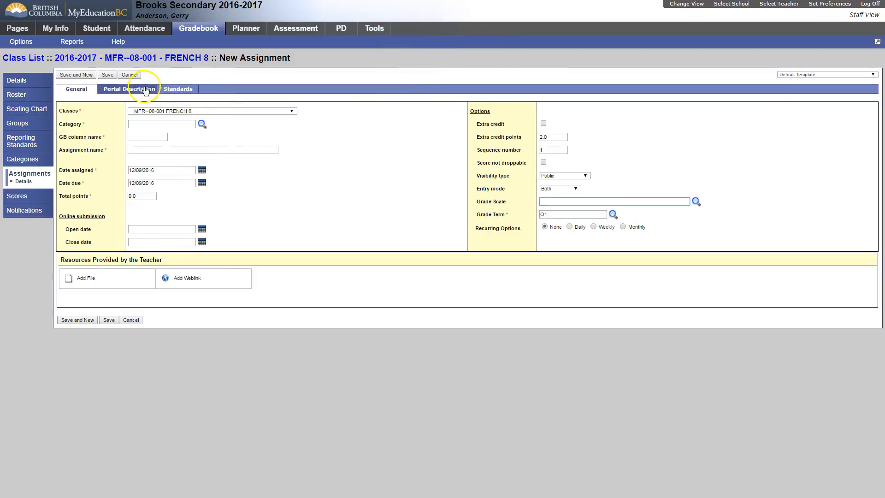